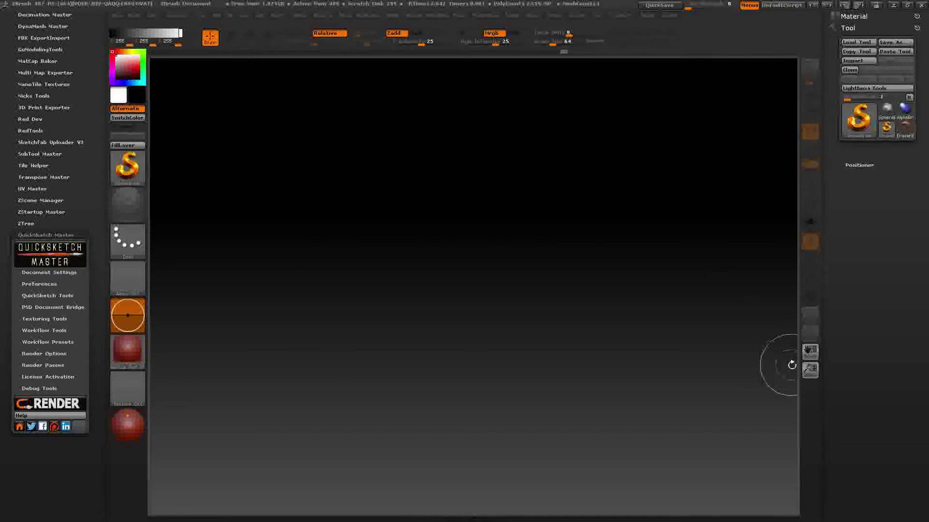
Zoom the empty canvas out with Zoom Document until it fits with a margin.
drag(810, 371, 719, 346)
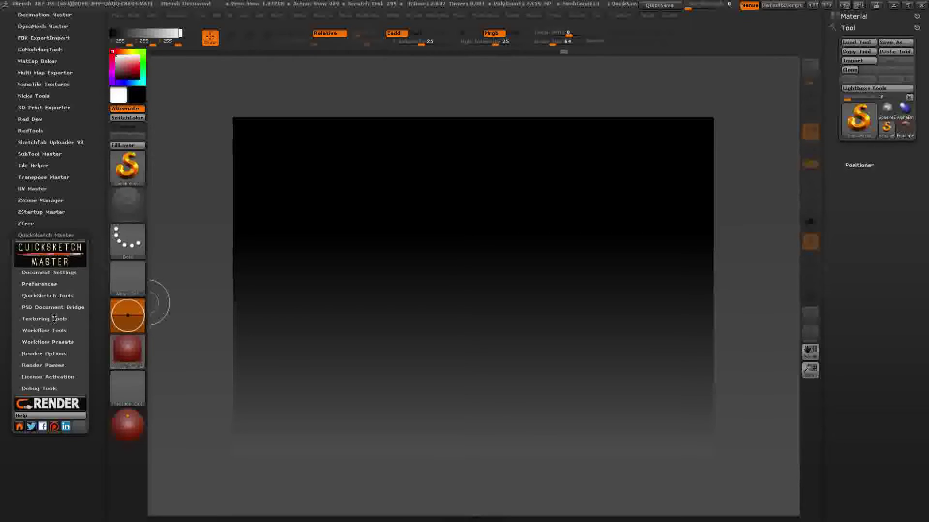
Resize the document to a 1k square in QuickSketch Master and load the Texturing Tools tile frames.
click(49, 273)
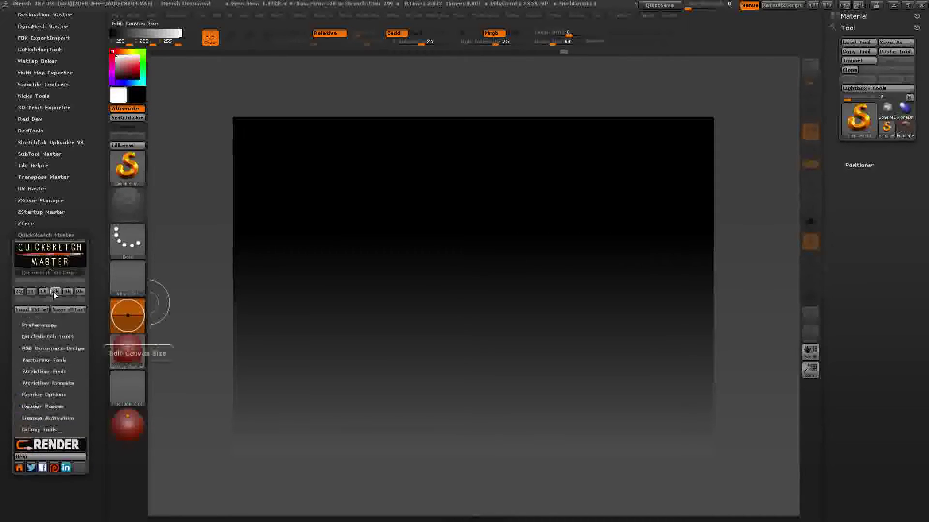
click(43, 291)
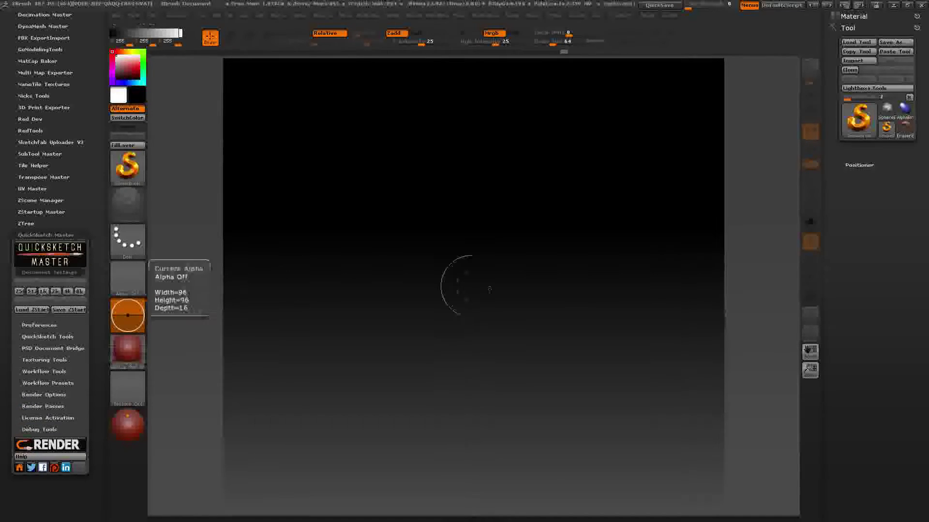
drag(810, 370, 720, 342)
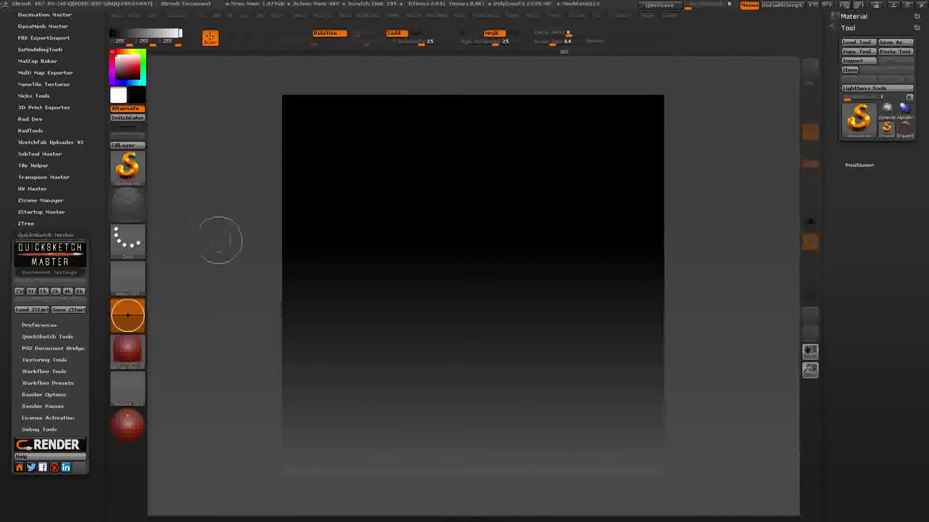
click(58, 360)
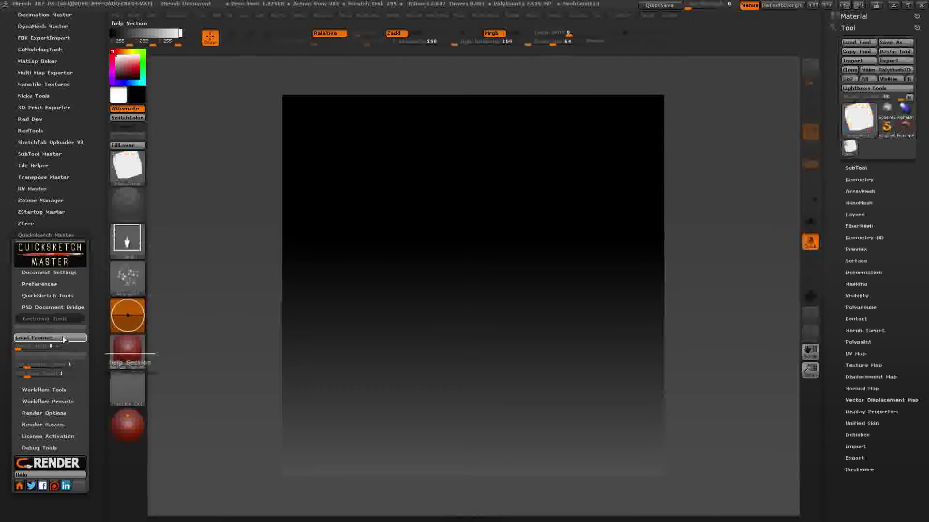
Expand the SubTool list and compare the third and fourth Plane_wrap subtools.
click(857, 168)
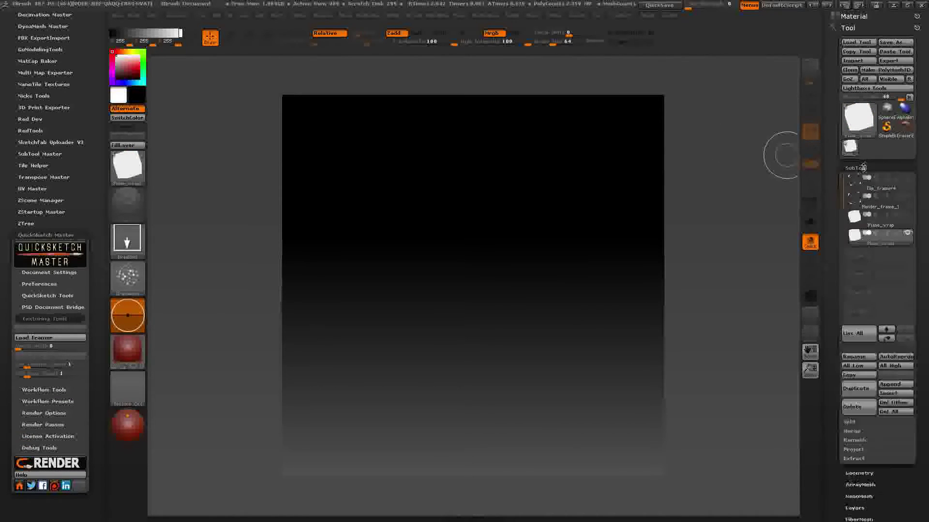
scroll(838, 156, down, 2)
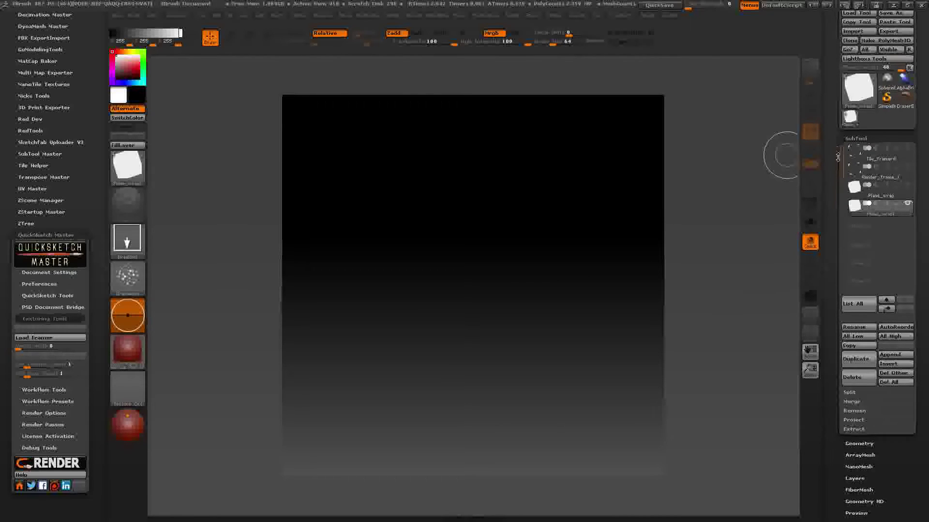
mouse_move(854, 207)
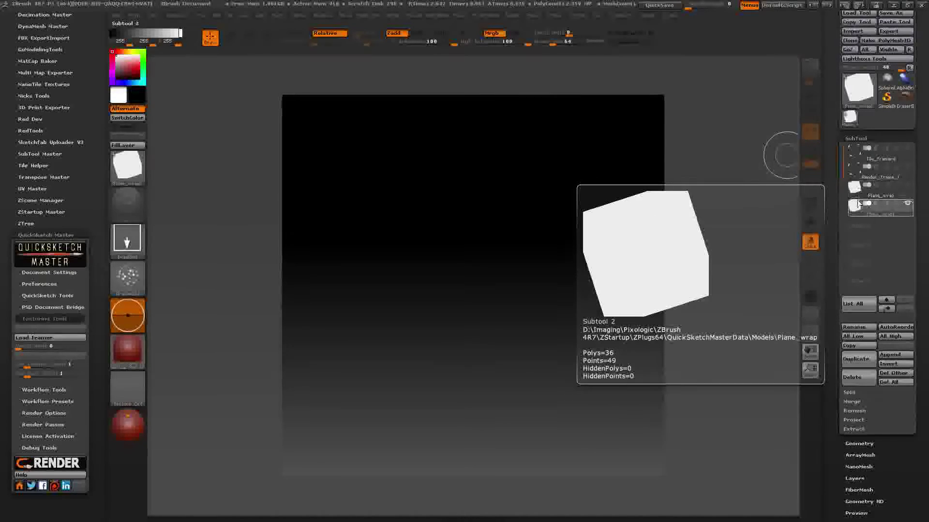
click(859, 193)
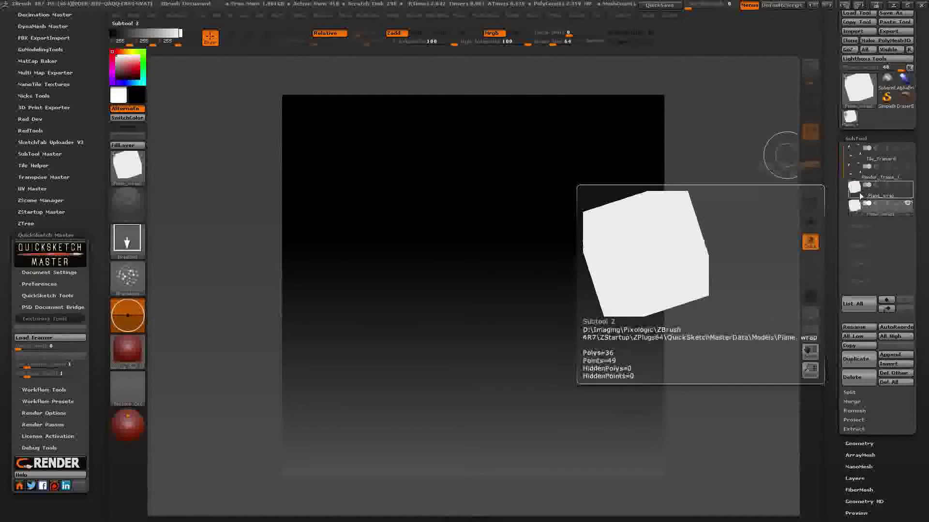
click(860, 213)
click(859, 192)
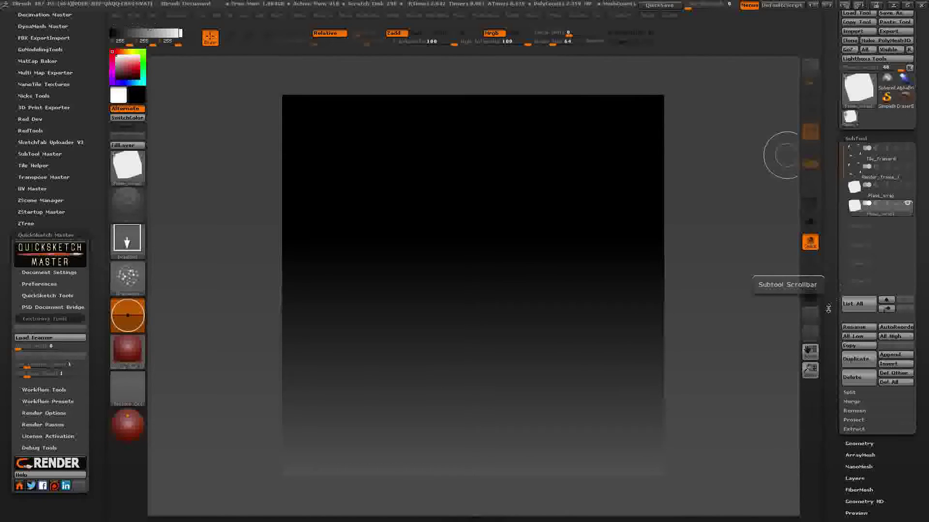
scroll(828, 309, down, 2)
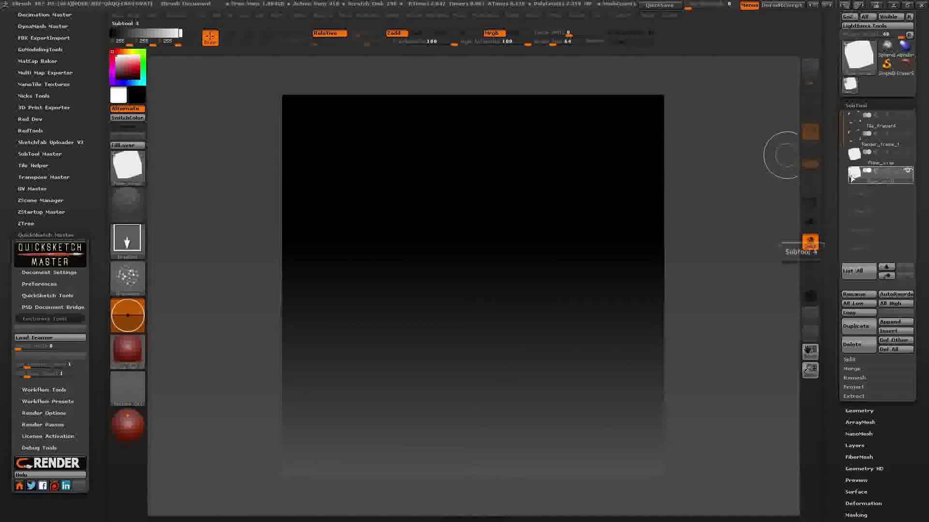
mouse_move(857, 180)
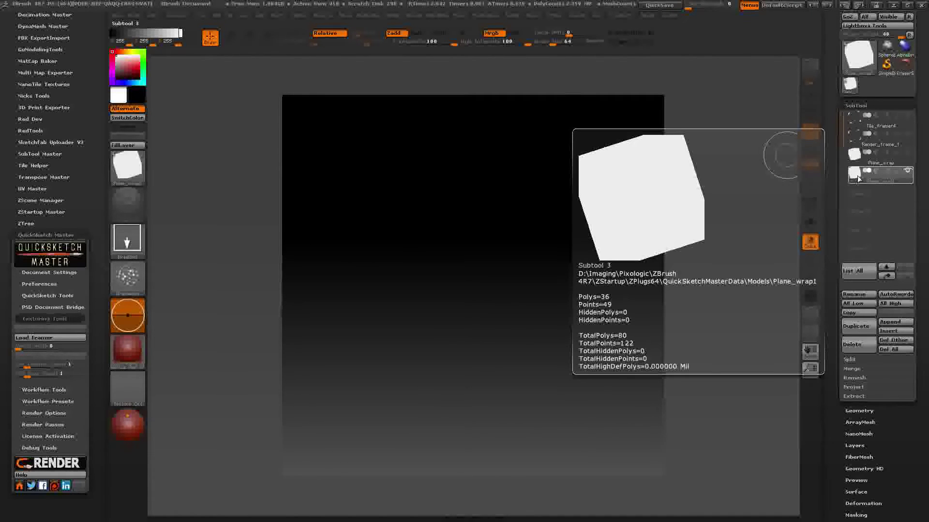
scroll(838, 205, down, 6)
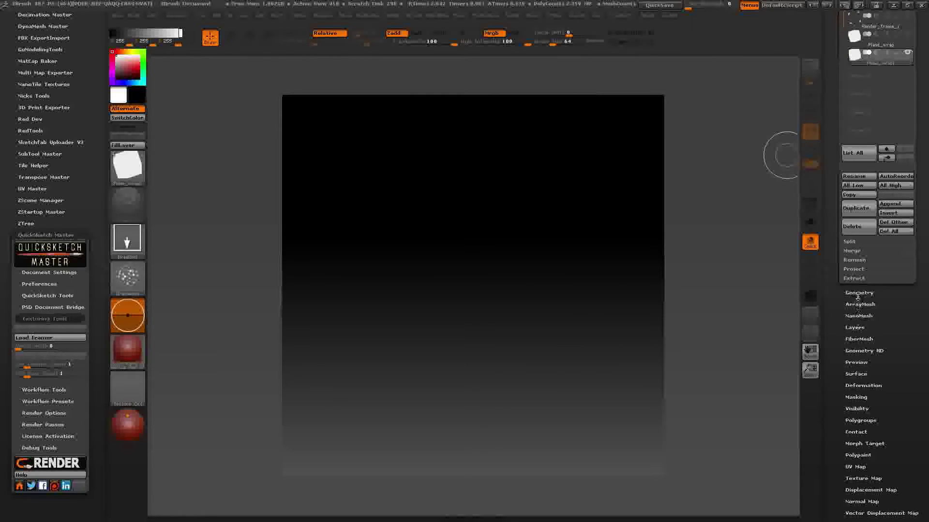
Divide the plane in Tool > Geometry up to about 2.359 million polygons.
click(857, 293)
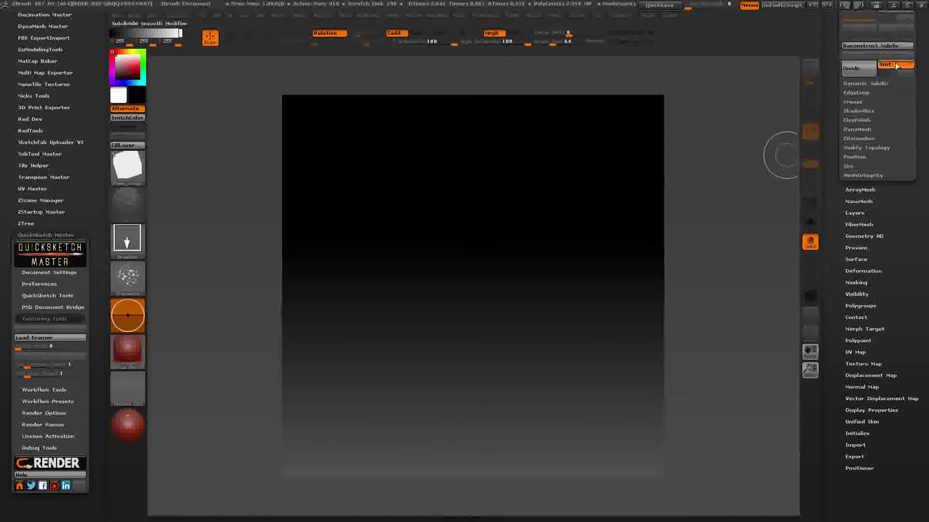
click(859, 72)
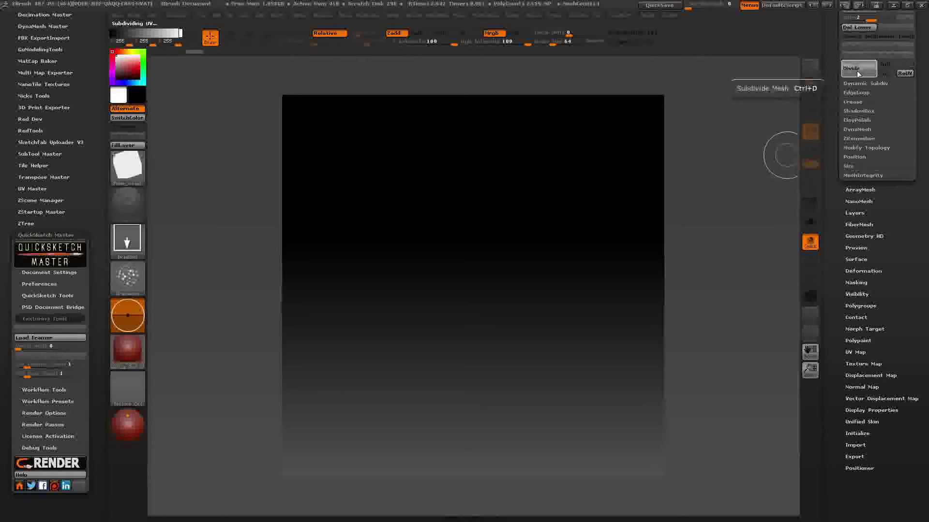
click(857, 70)
click(858, 70)
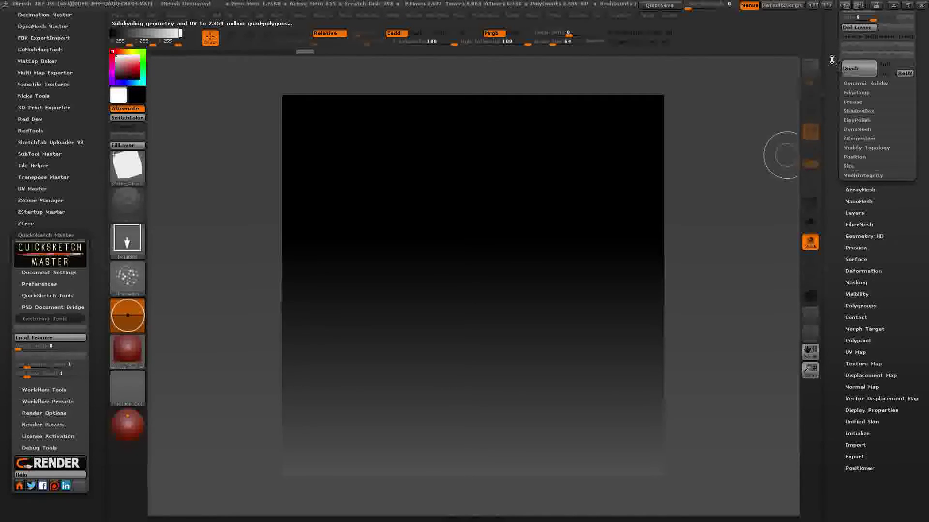
drag(833, 78, 832, 91)
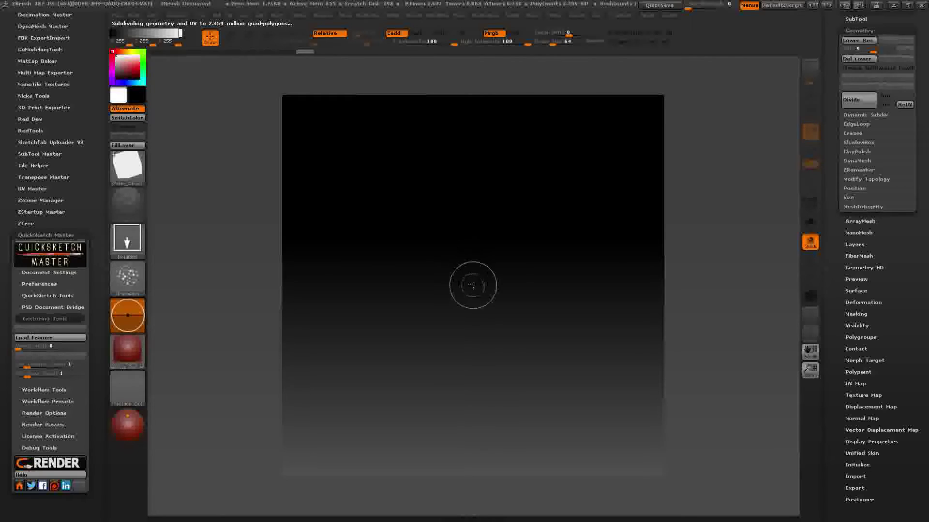
Draw the pink plane on the canvas, put it in Edit mode and frame it to fill the document.
drag(474, 303, 474, 342)
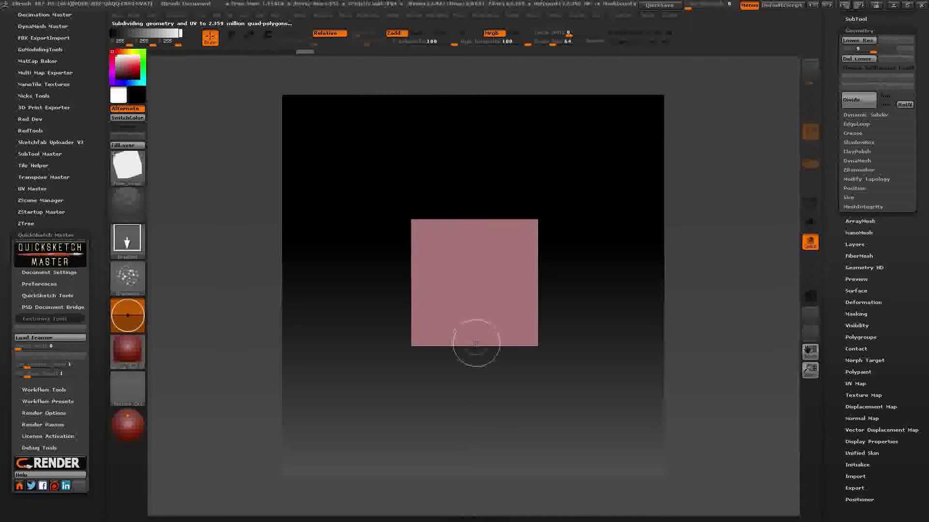
key(t)
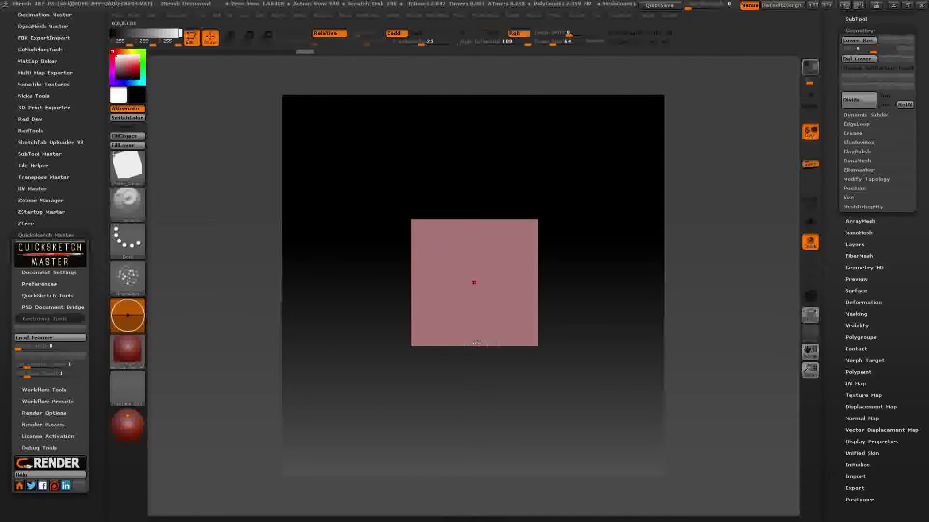
key(f)
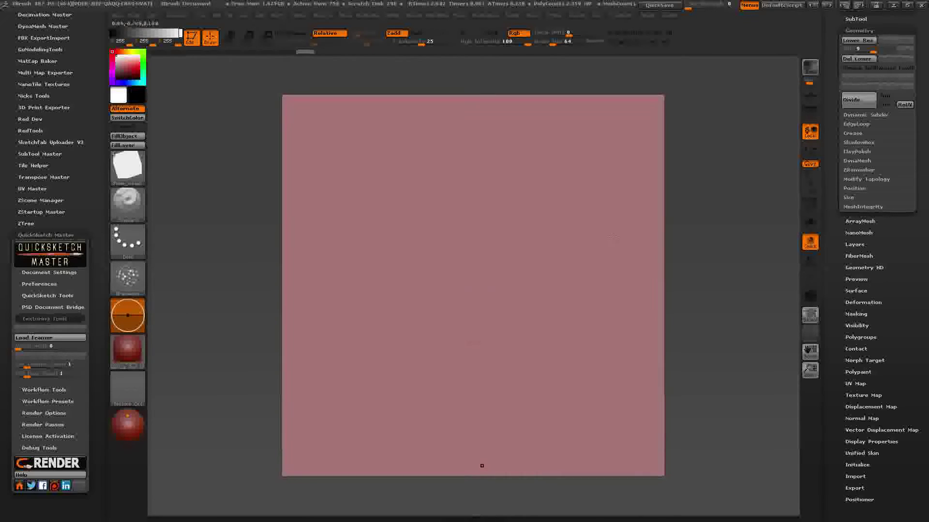
click(854, 19)
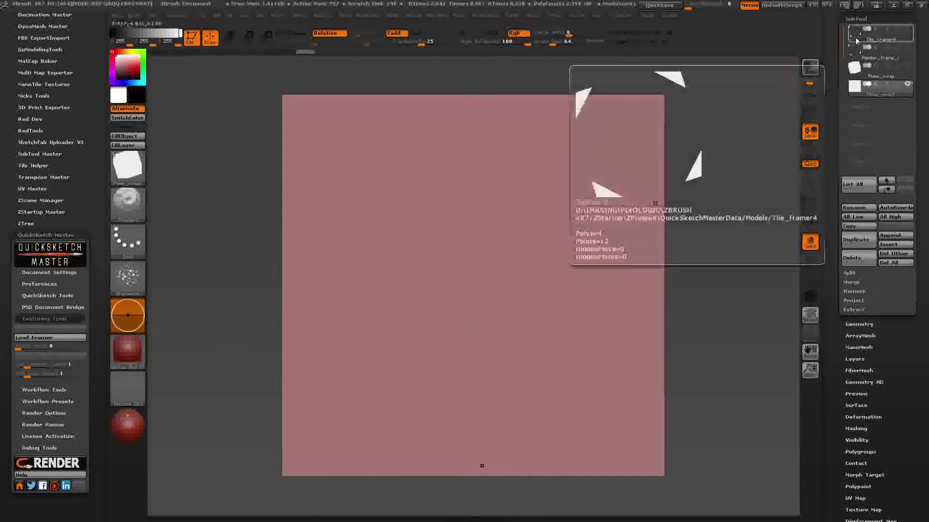
Preview the Tile_framer4 subtool, then make Plane_wrap1 the active sculpting subtool.
click(856, 36)
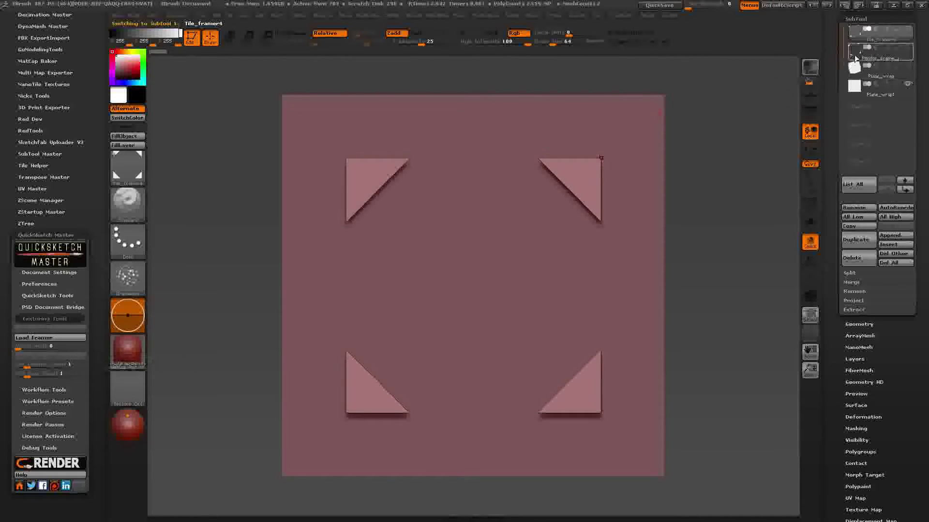
mouse_move(855, 39)
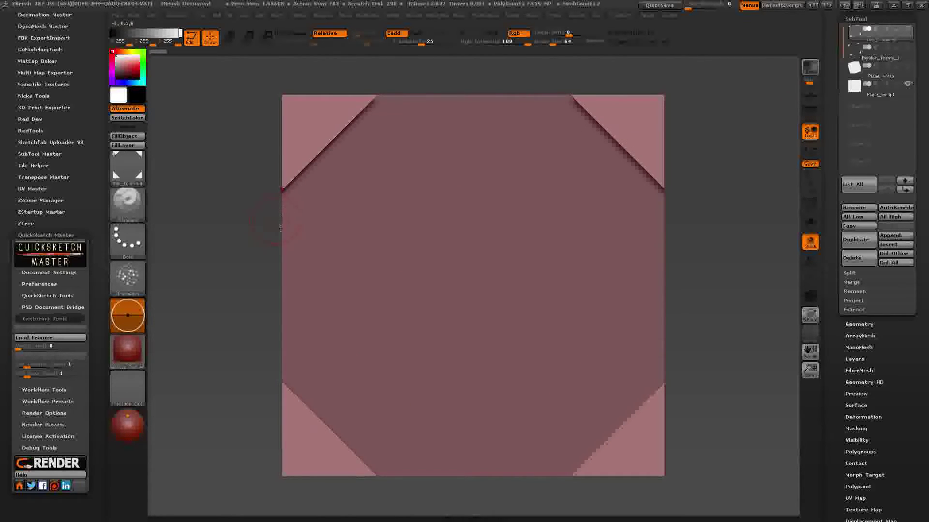
click(855, 92)
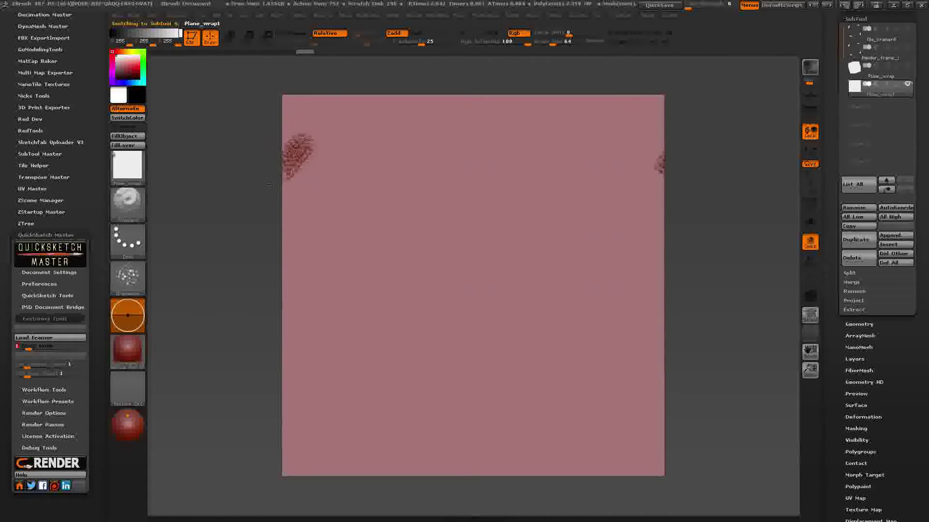
Sculpt wrapping texture along the left and top edges and corner, then select Render_frame_1.
drag(270, 184, 258, 201)
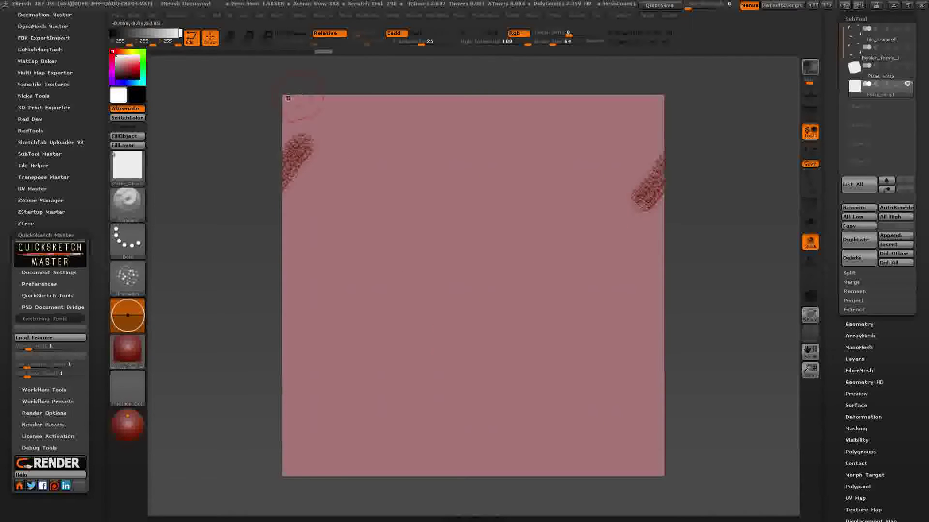
drag(284, 97, 302, 100)
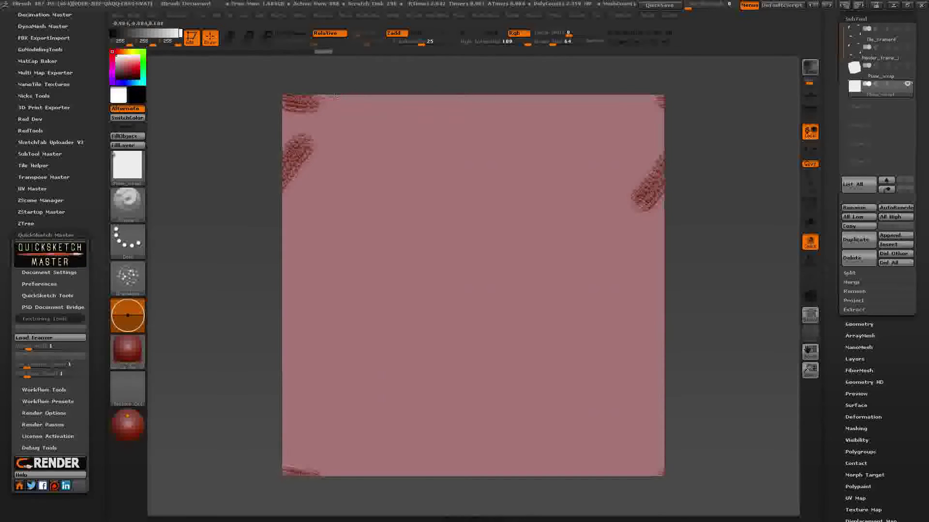
mouse_move(657, 99)
mouse_down()
mouse_move(288, 104)
mouse_move(285, 331)
mouse_up()
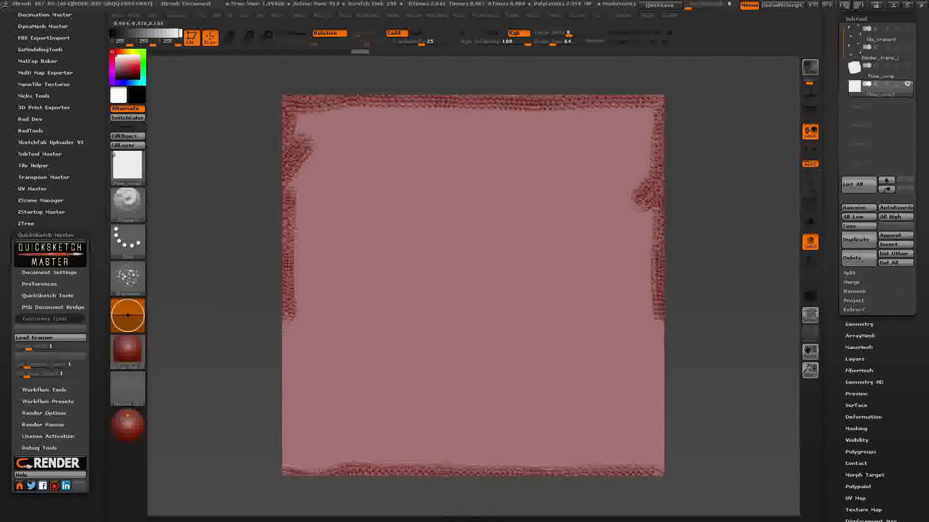
drag(284, 330, 284, 475)
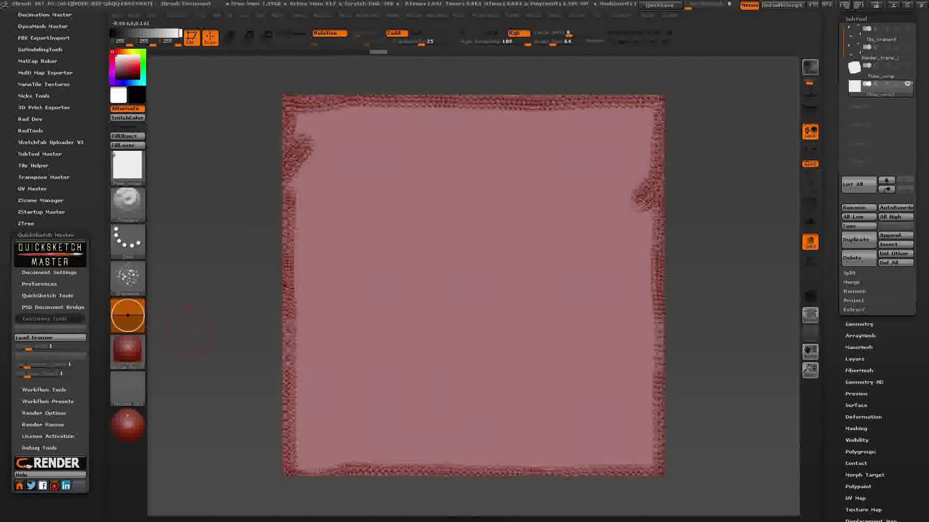
click(853, 57)
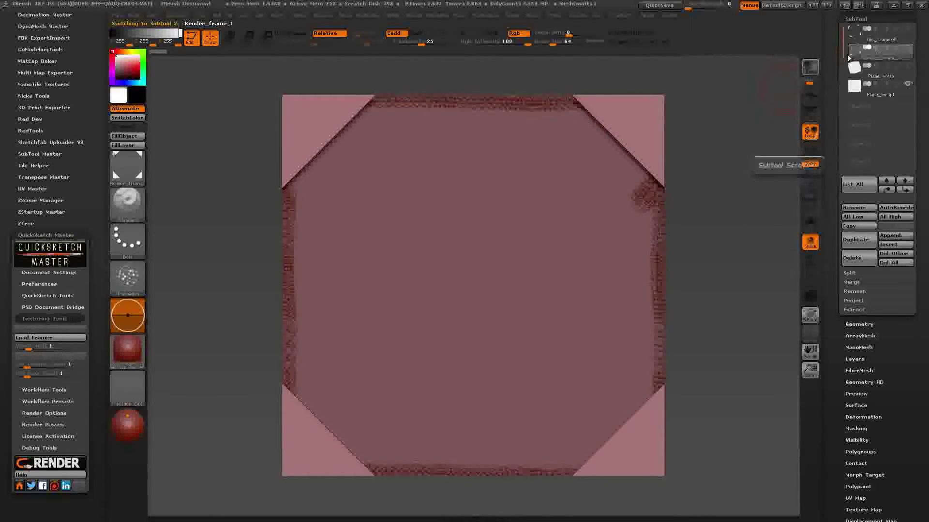
mouse_move(853, 57)
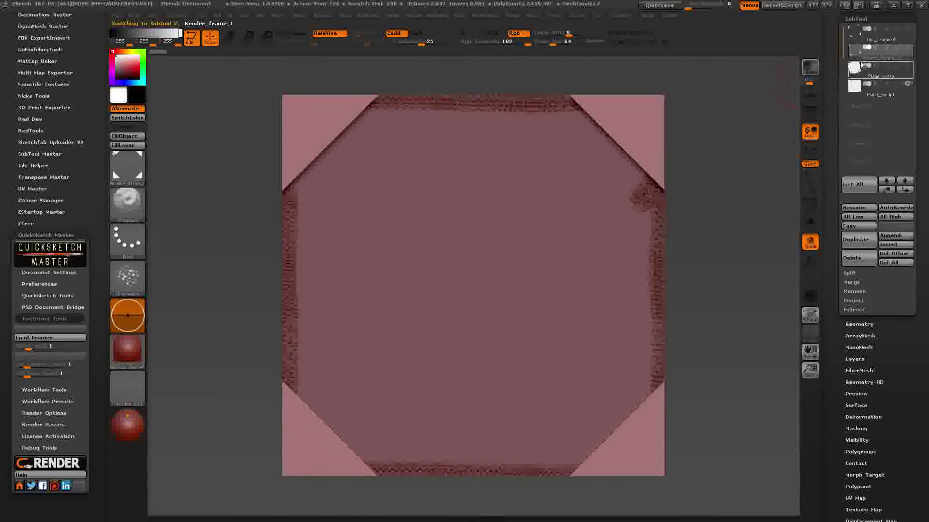
Make Plane_wrap1 active again so the studded pink tile fills the canvas.
mouse_move(852, 75)
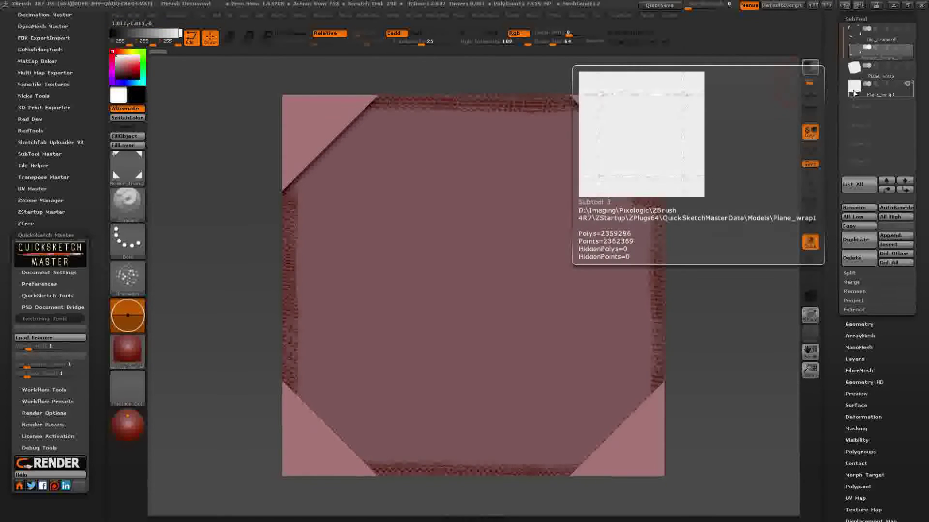
click(854, 92)
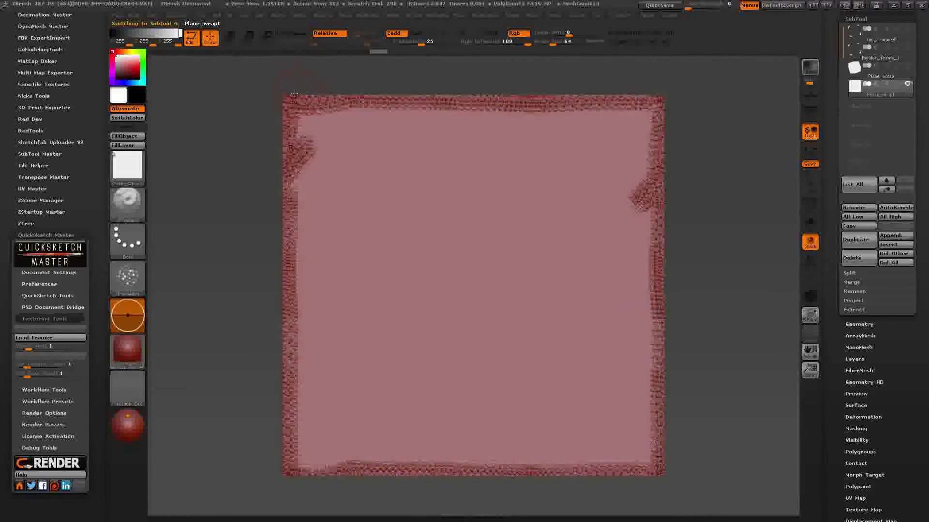
click(174, 16)
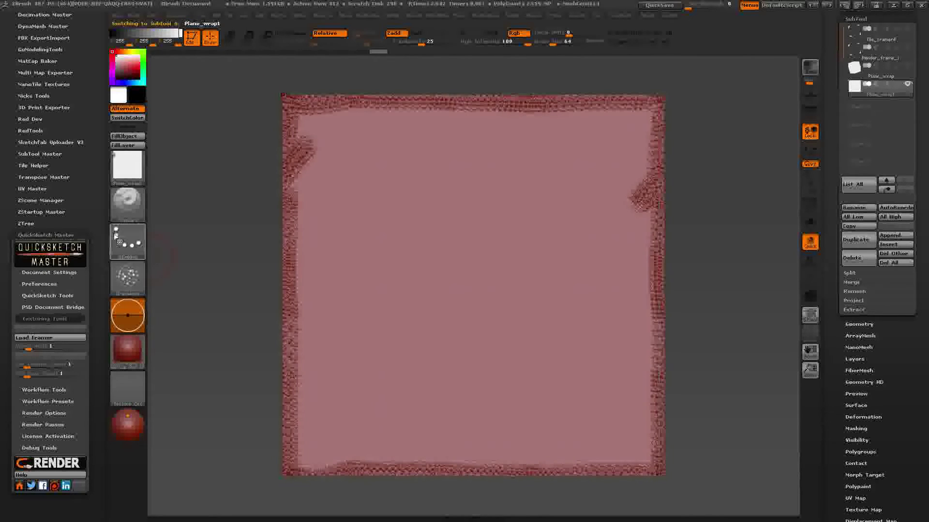
Confirm the document Width and Height both read 1036 pixels.
click(70, 272)
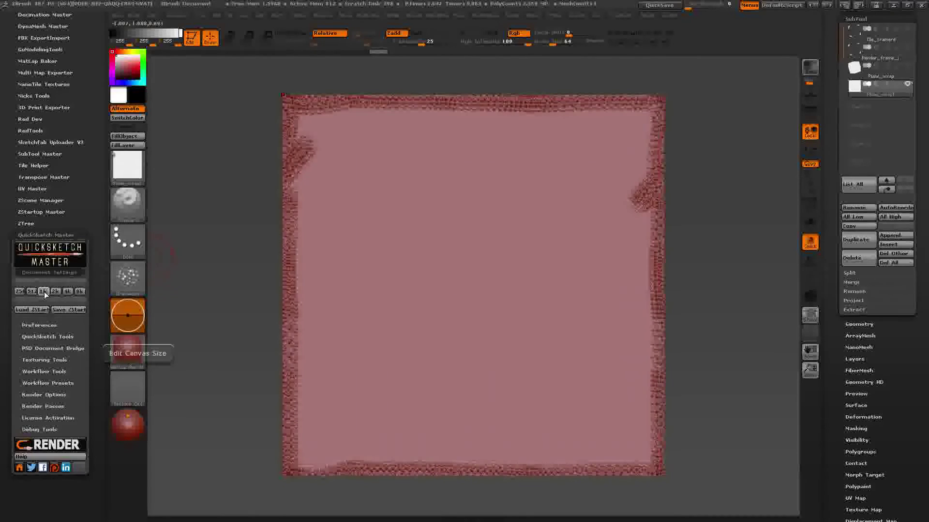
click(184, 15)
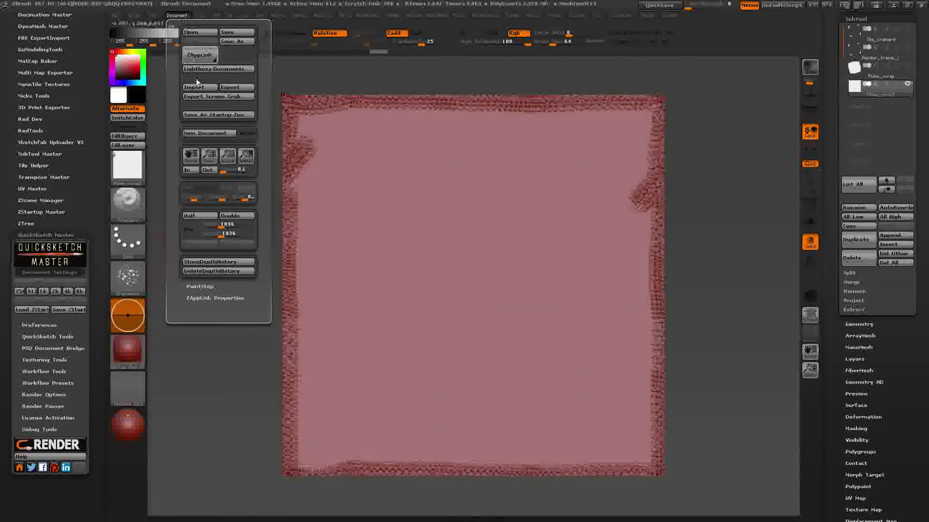
click(230, 229)
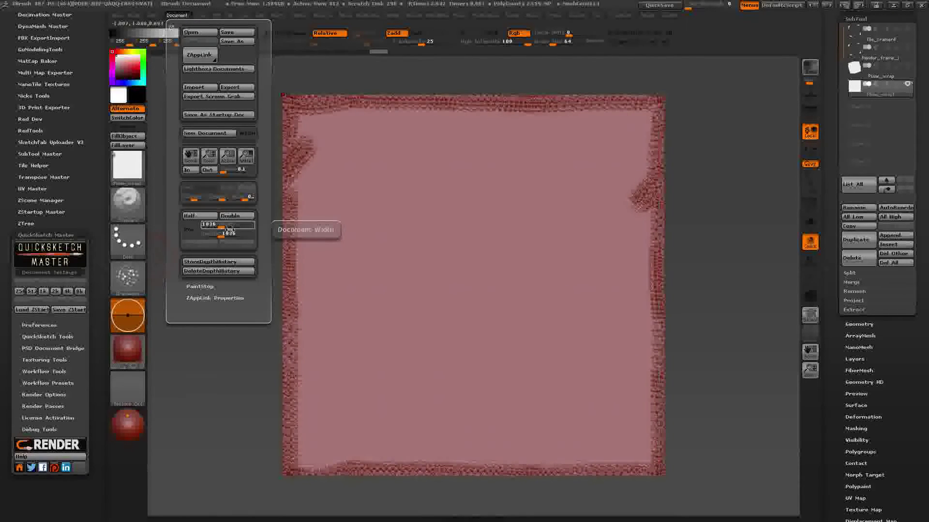
click(230, 233)
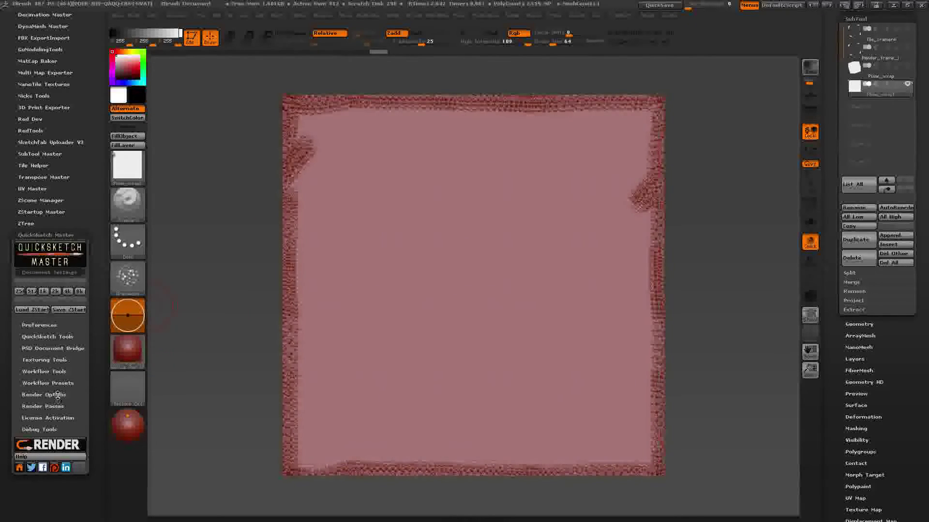
Render the studded tile using the QuickSketch PSD render options.
click(515, 15)
mouse_move(898, 90)
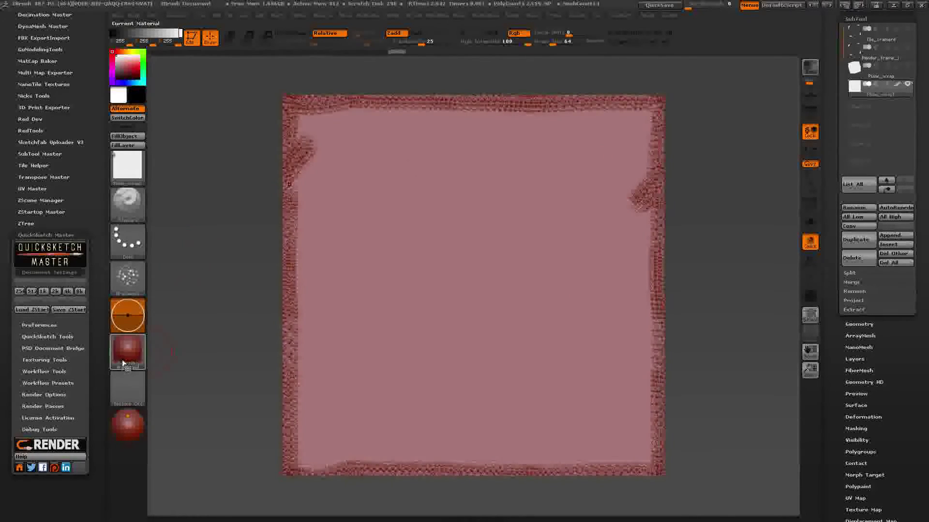
click(48, 394)
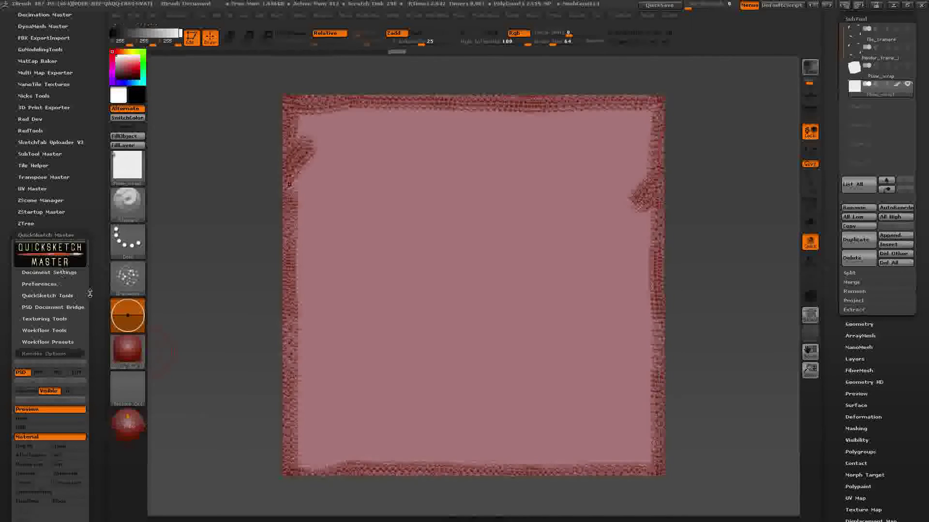
scroll(100, 268, down, 1)
scroll(101, 267, down, 5)
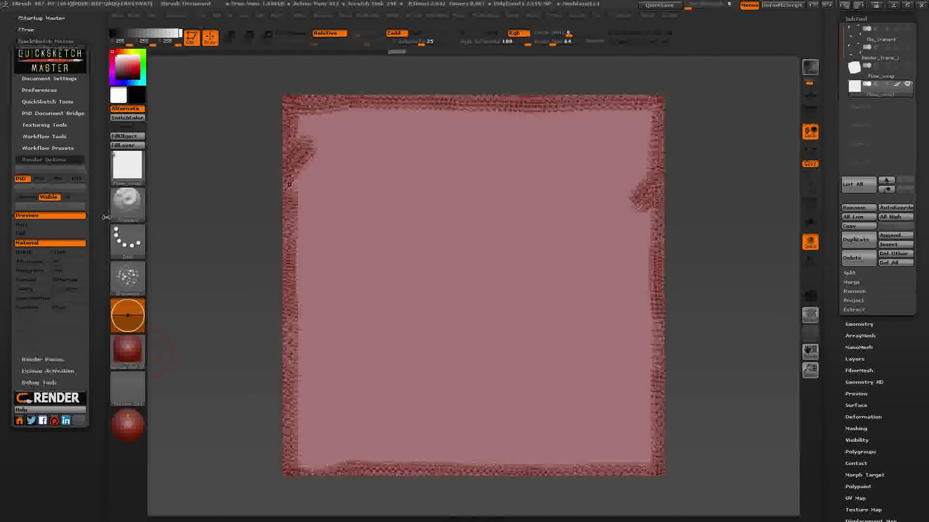
click(58, 402)
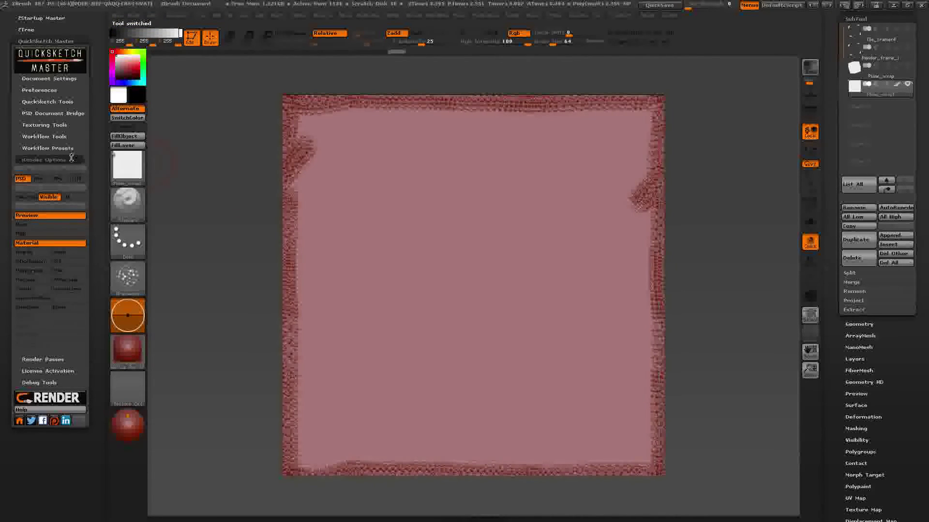
Send the studded tile texture through the PSD Document Bridge to open it in Photoshop.
click(56, 113)
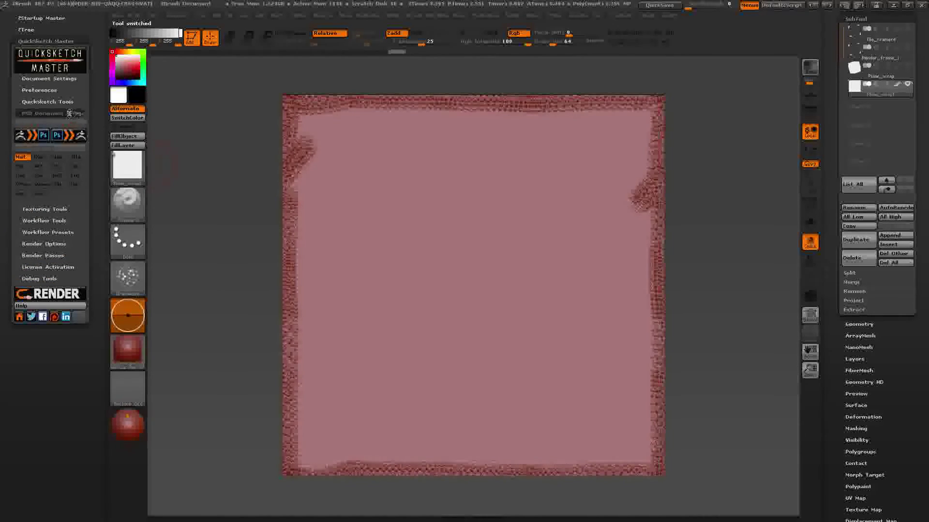
click(31, 140)
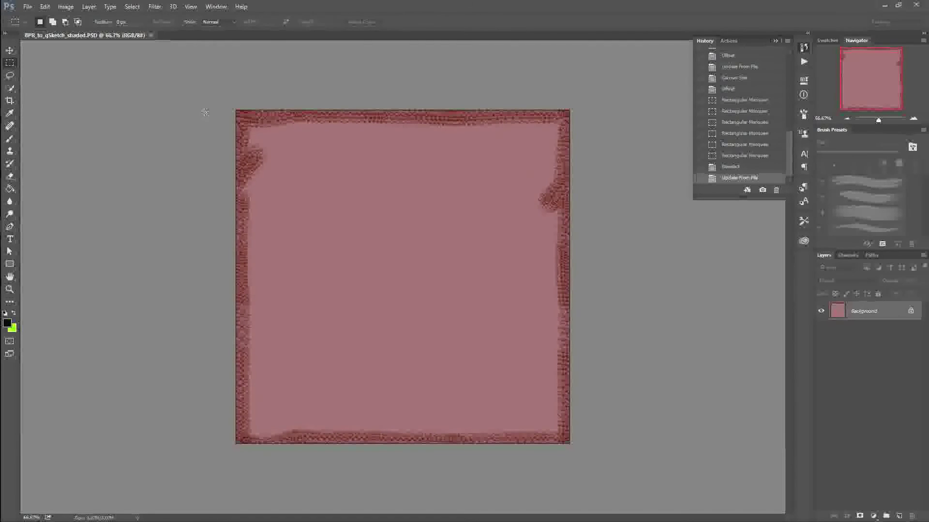
Zoom the tile to 200% and pan to the studded bump along its left edge.
click(913, 119)
click(914, 119)
click(868, 86)
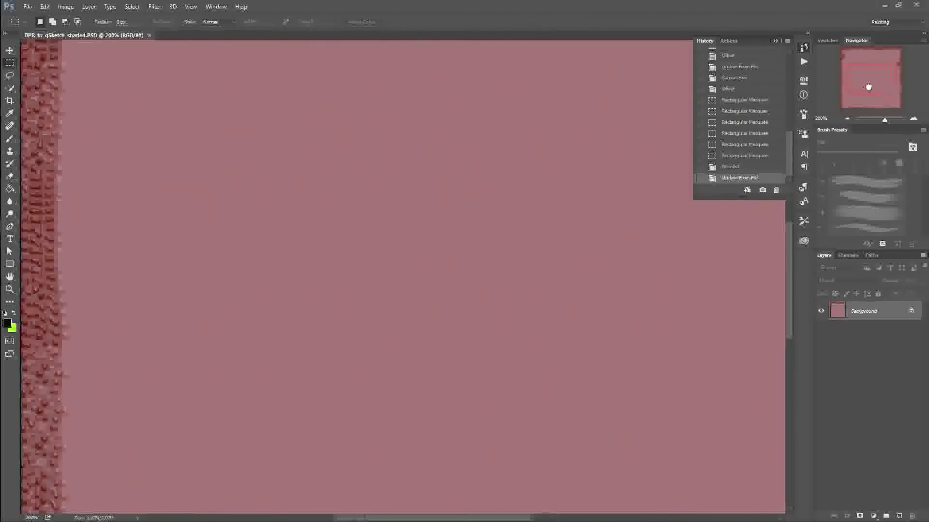
drag(230, 213, 462, 201)
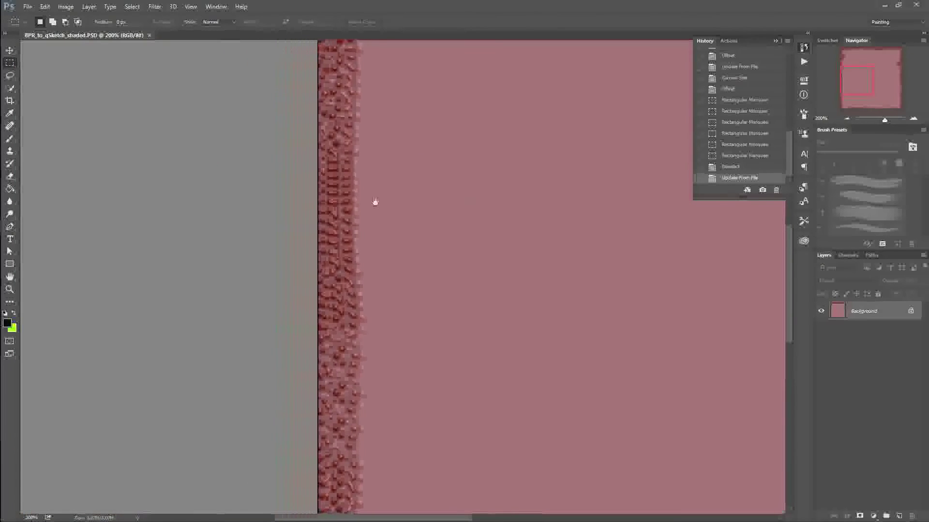
drag(376, 202, 396, 199)
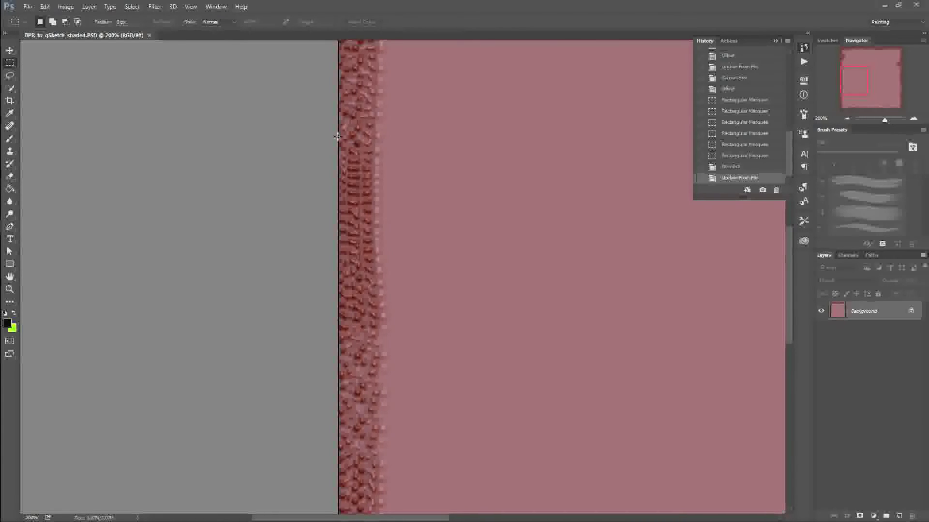
drag(322, 135, 303, 286)
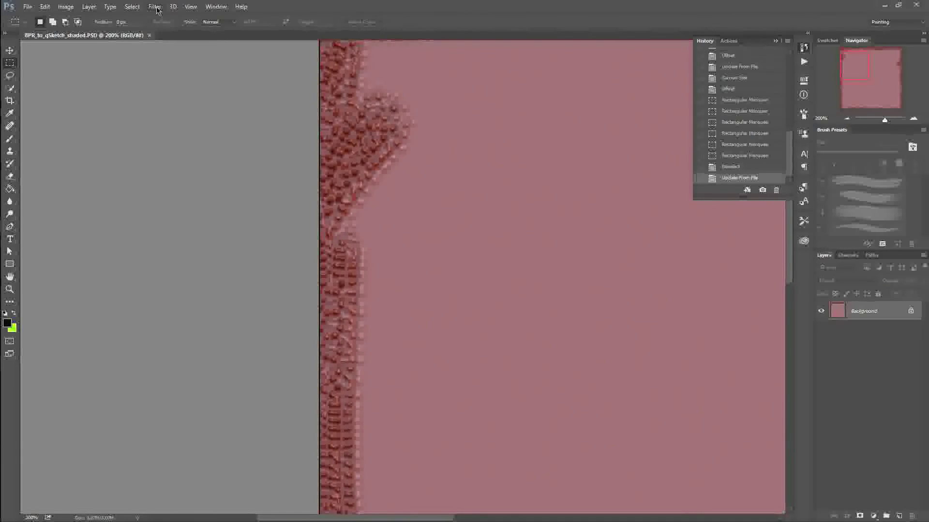
click(65, 6)
mouse_move(52, 7)
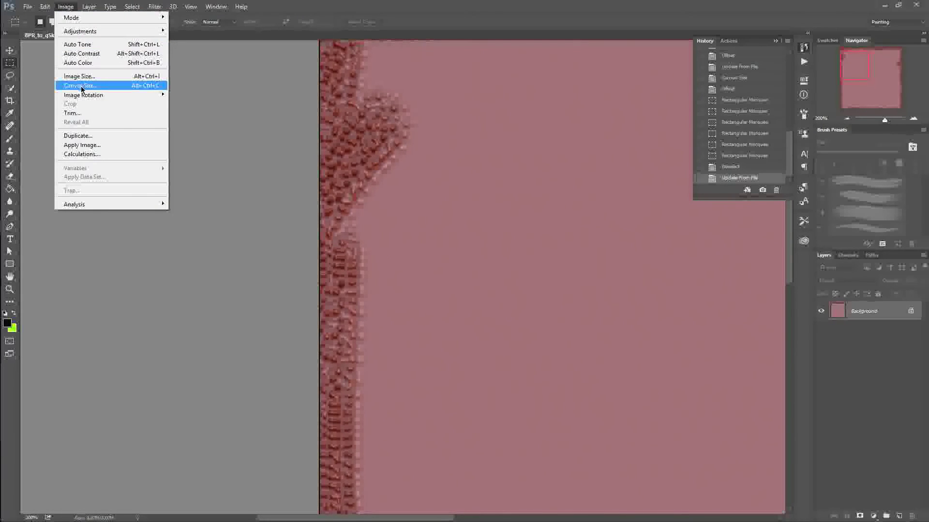
Set the canvas size to 1024 by 1024 pixels and accept clipping the outer edges.
click(80, 86)
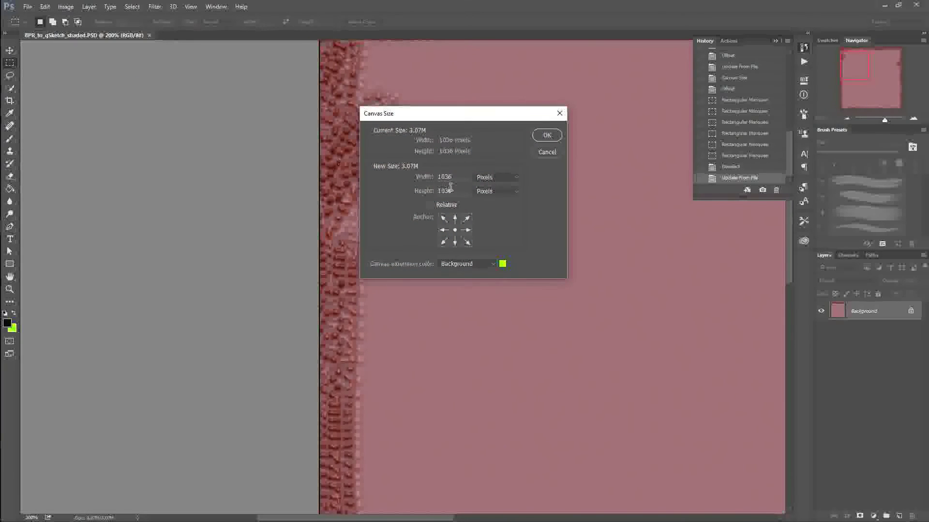
drag(441, 177, 458, 175)
text(024)
key(Tab)
key(Down)
key(Up)
key(Tab)
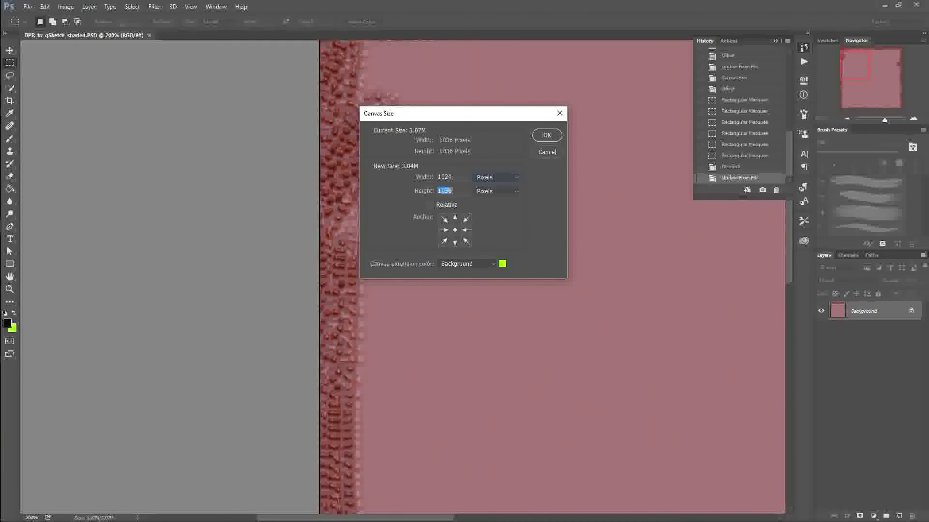
key(BackSpace)
key(BackSpace)
text(24)
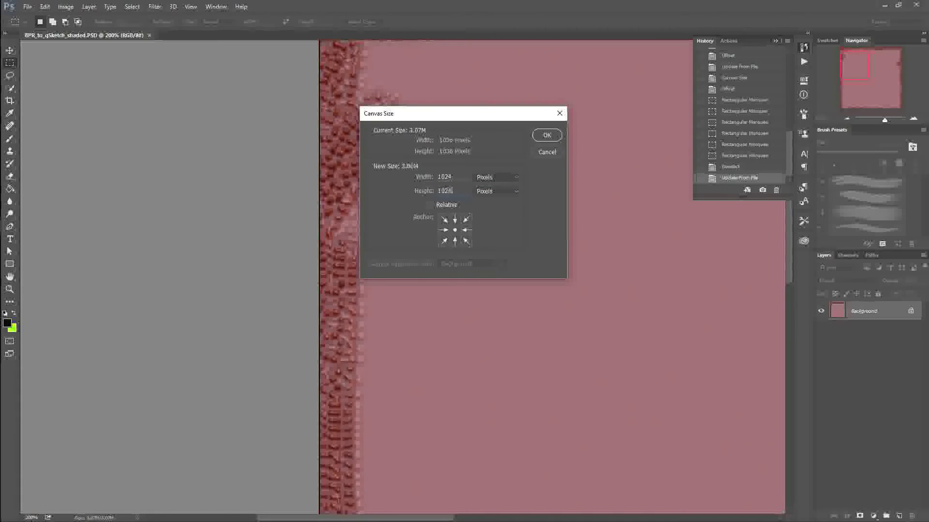
click(547, 137)
click(427, 200)
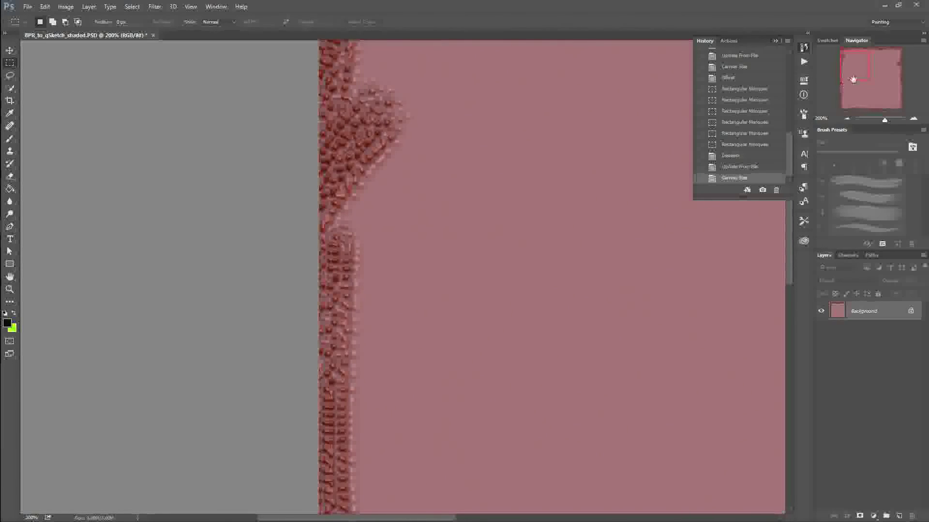
Apply a +512/+512 pixel wrap-around Offset filter and centre the view on the crossing seams.
drag(850, 77, 868, 74)
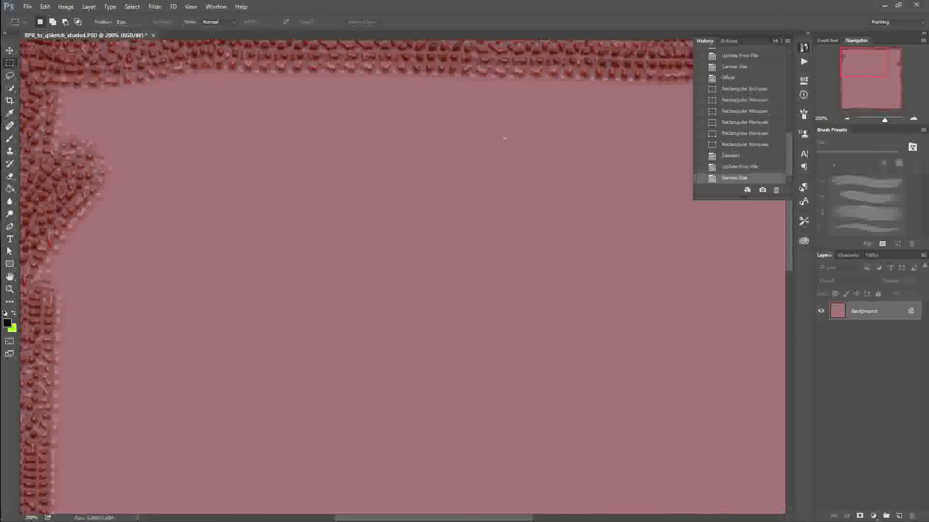
click(155, 7)
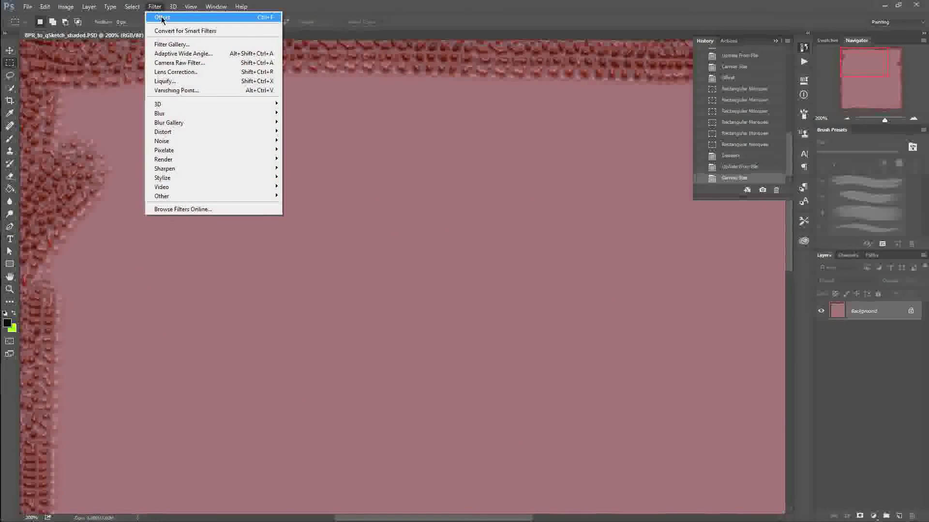
mouse_move(159, 196)
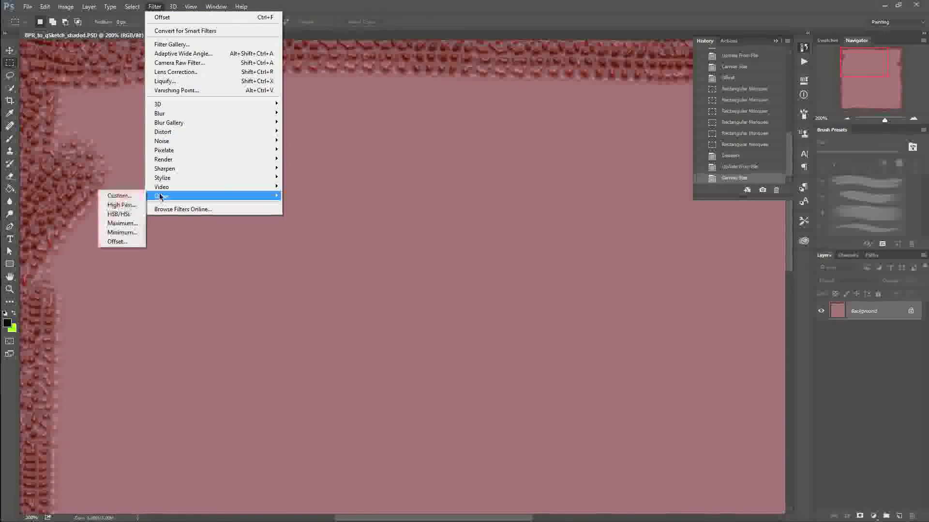
click(121, 243)
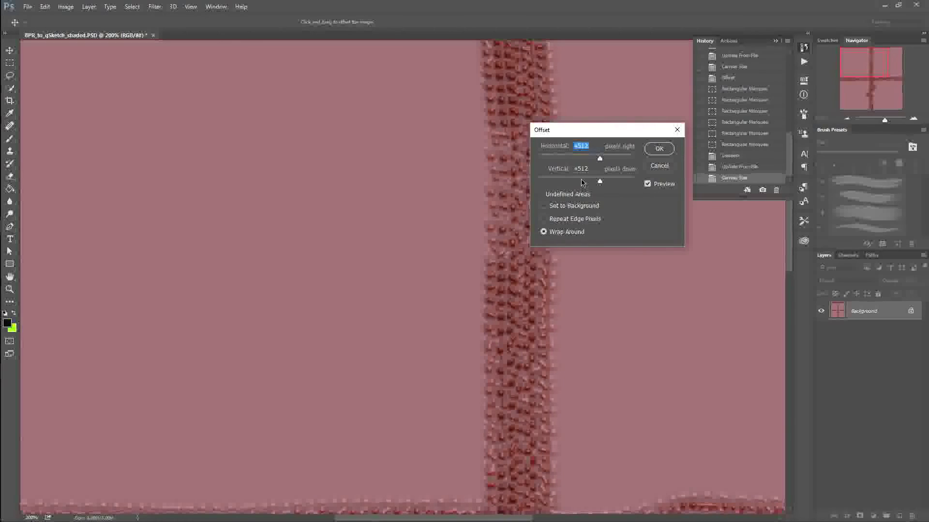
click(660, 150)
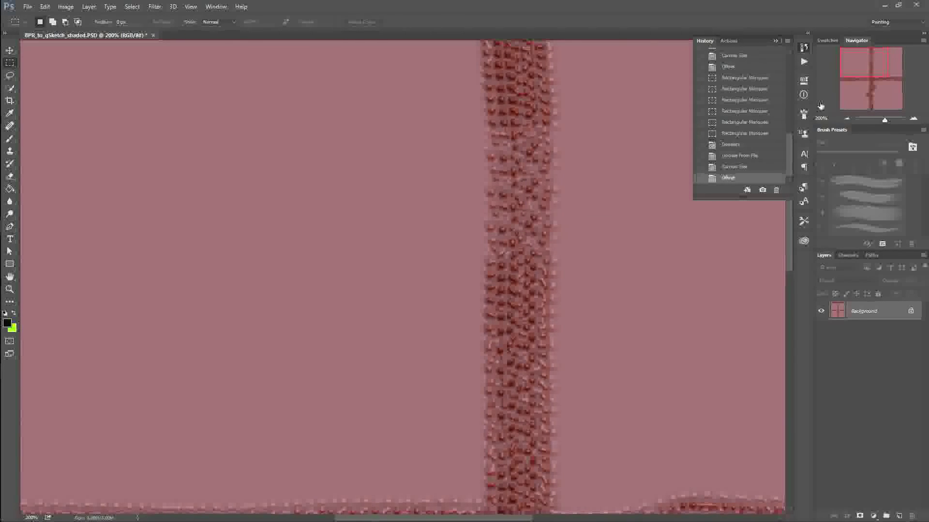
drag(871, 70, 873, 87)
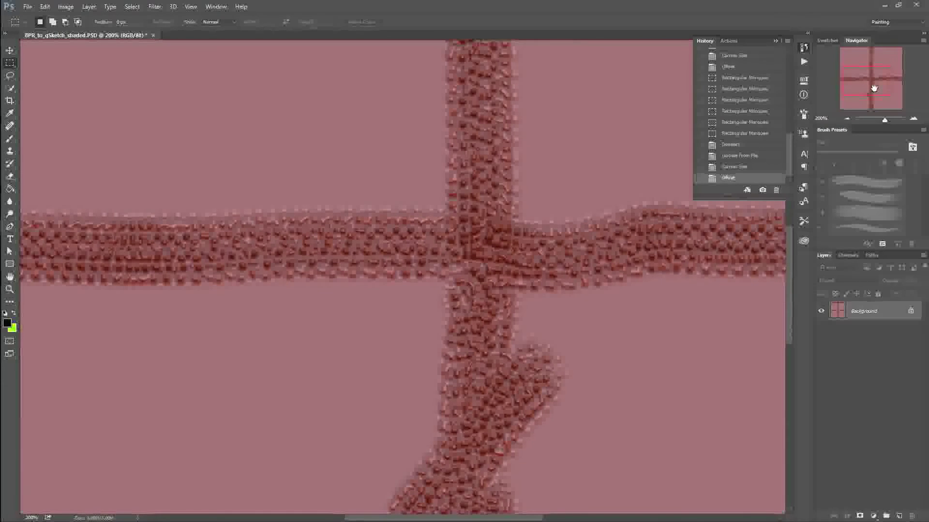